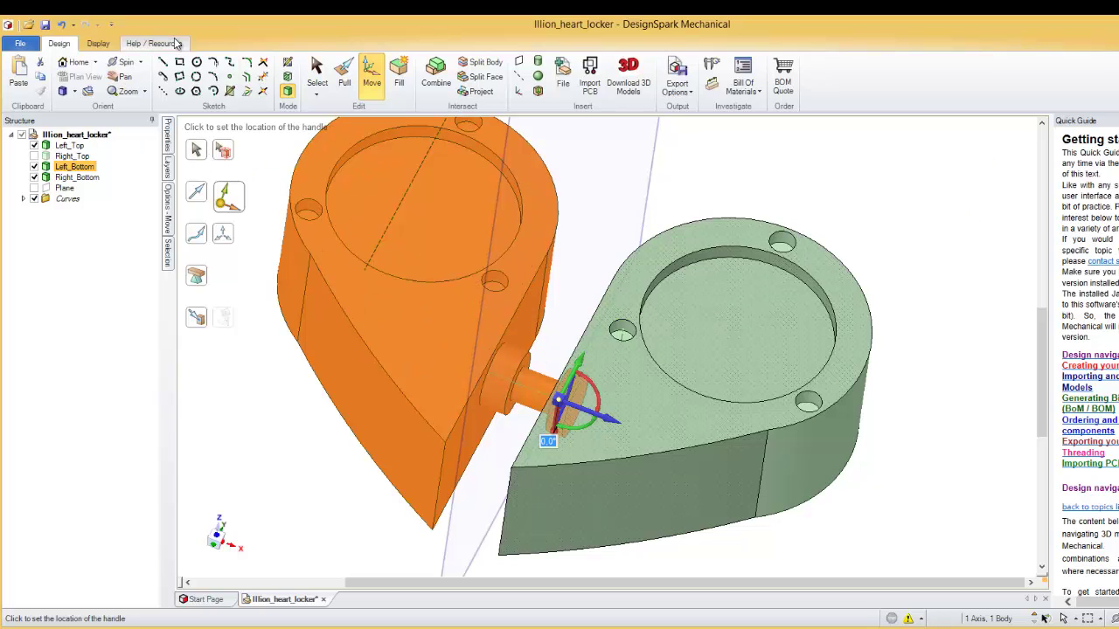
Hide the Right_Bottom body and show the flat pin-side face of Left_Bottom in plan view.
{"action": "key", "text": "Escape"}
{"action": "left_click", "coordinate": [489, 411]}
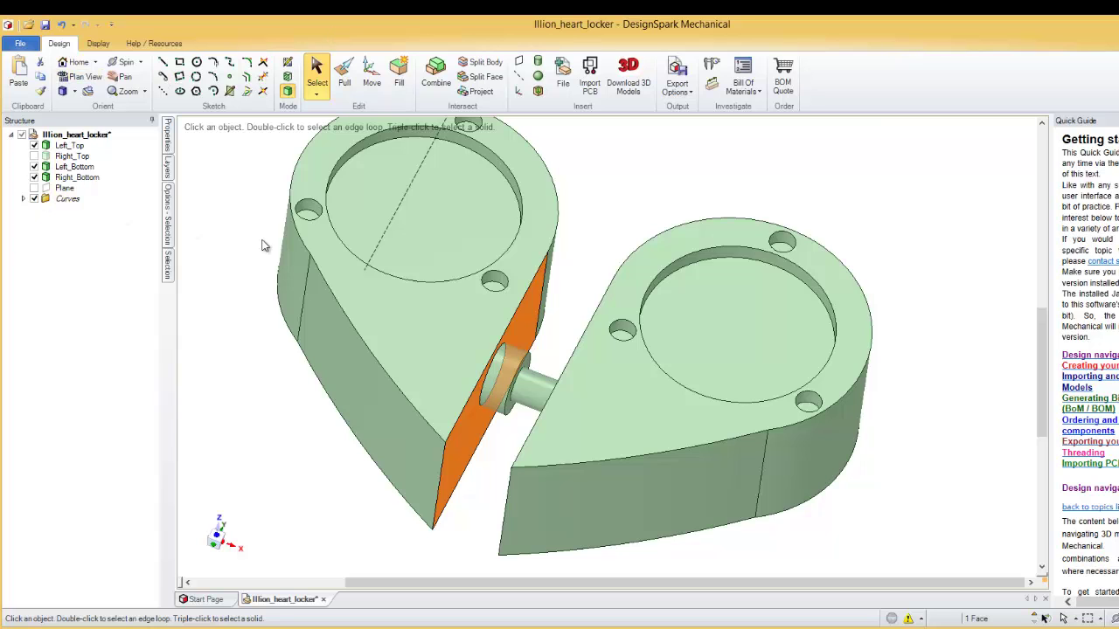
{"action": "left_click", "coordinate": [763, 370]}
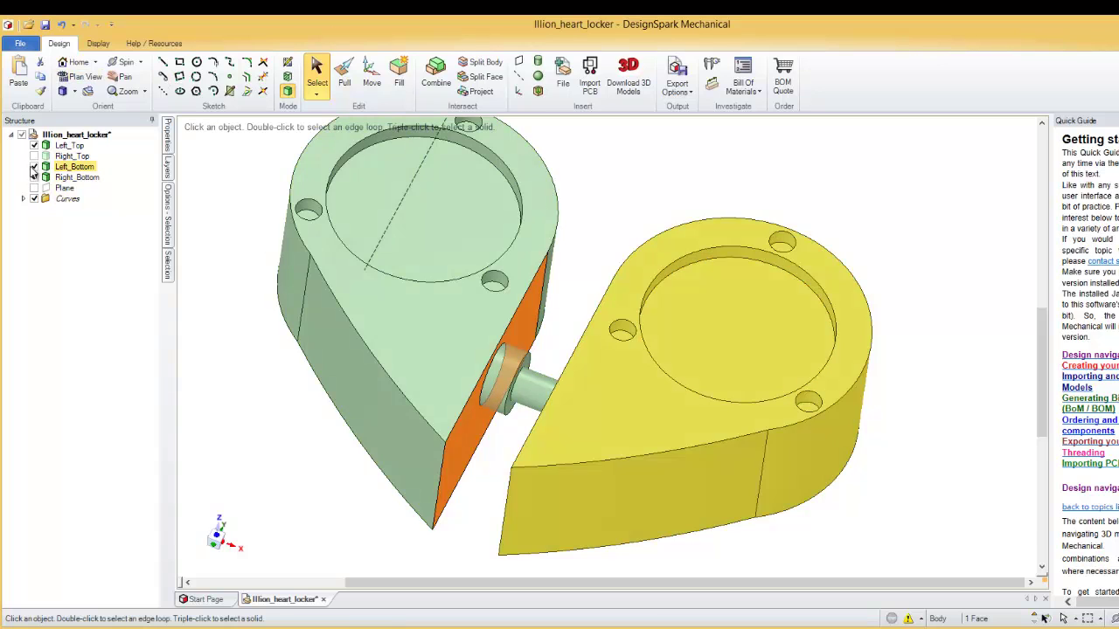
{"action": "left_click", "coordinate": [34, 177]}
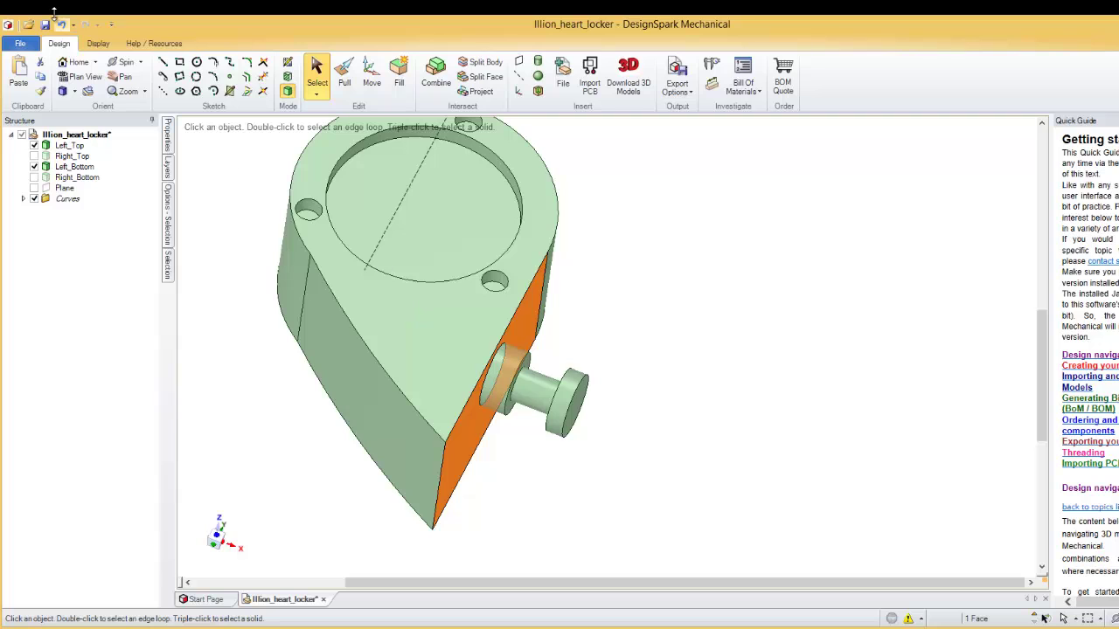
{"action": "left_click", "coordinate": [86, 76]}
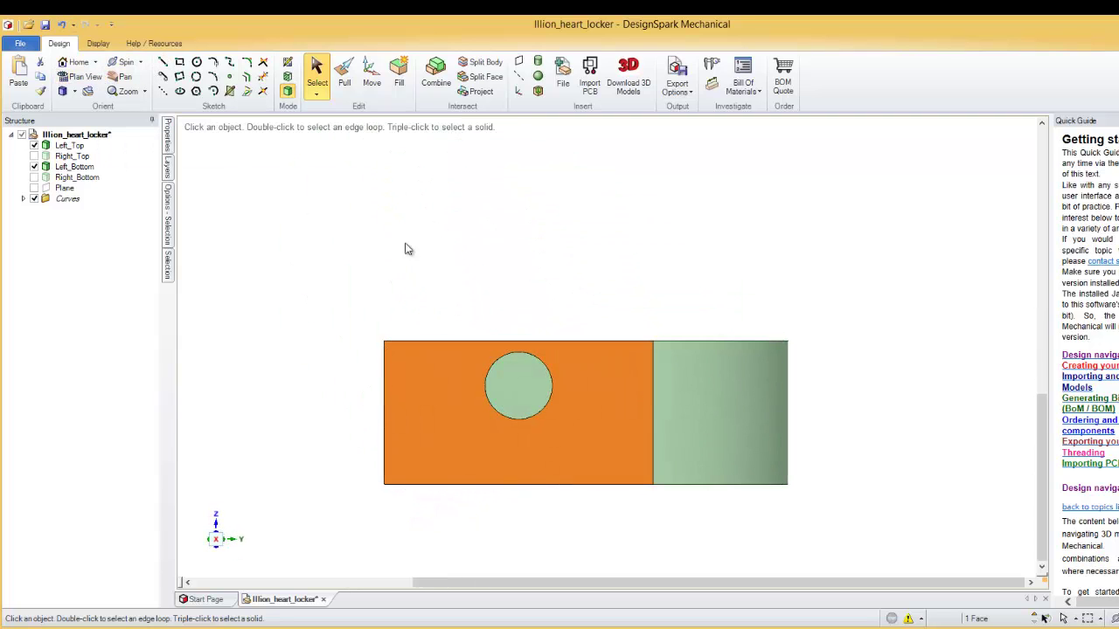
Sketch a 5.5 mm by 5.5 mm square on the flat face, starting from its upper corner farthest from the curved side.
{"action": "left_click", "coordinate": [179, 64]}
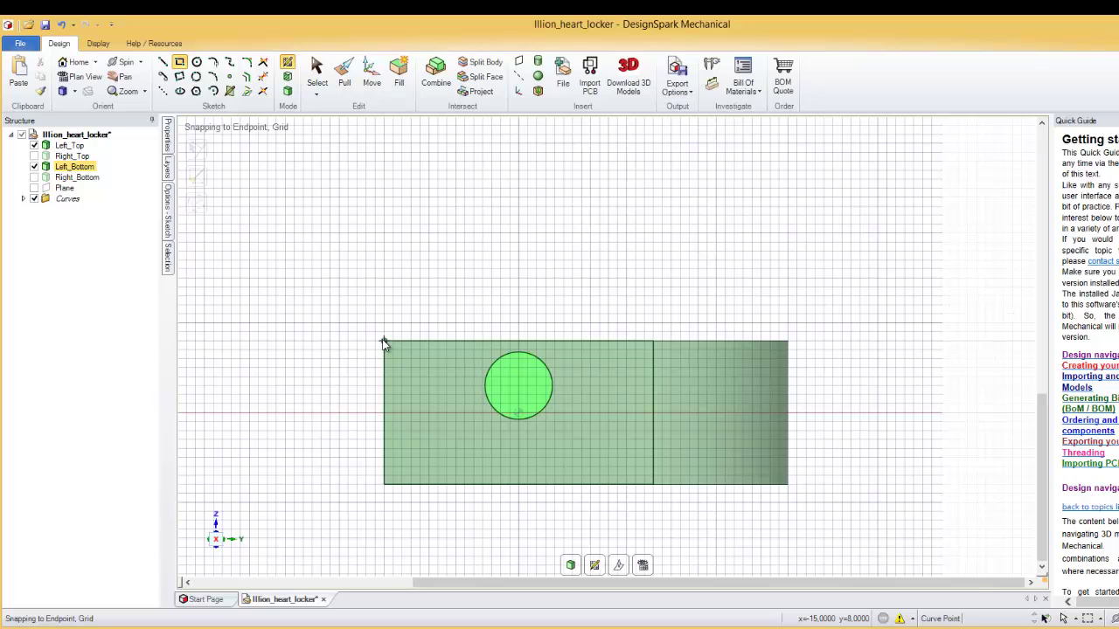
{"action": "left_click", "coordinate": [383, 342]}
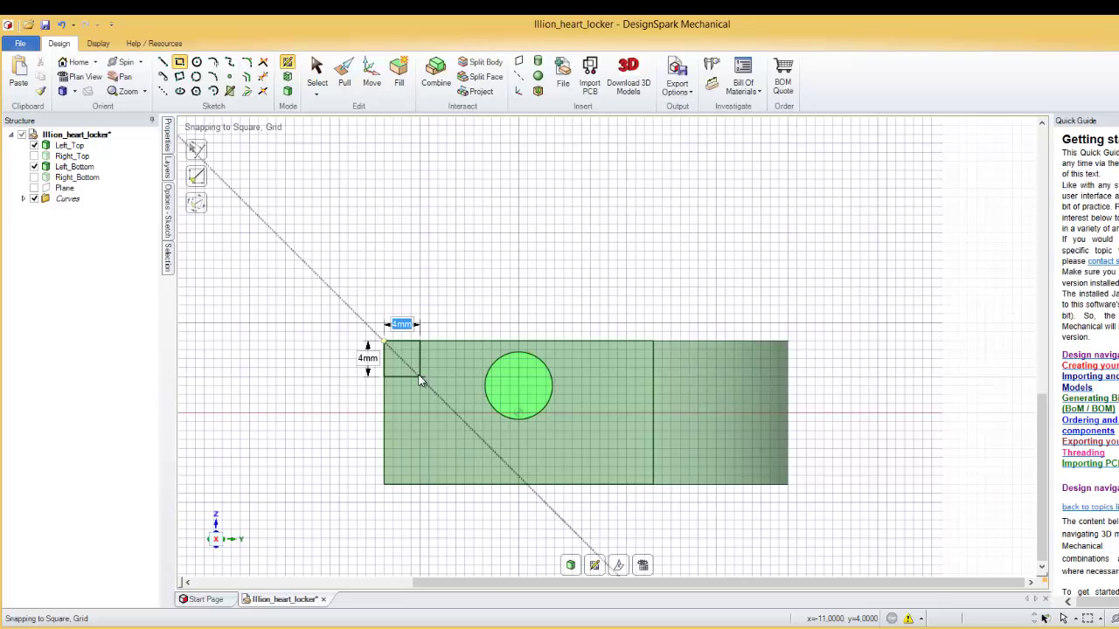
{"action": "type", "text": "5,5"}
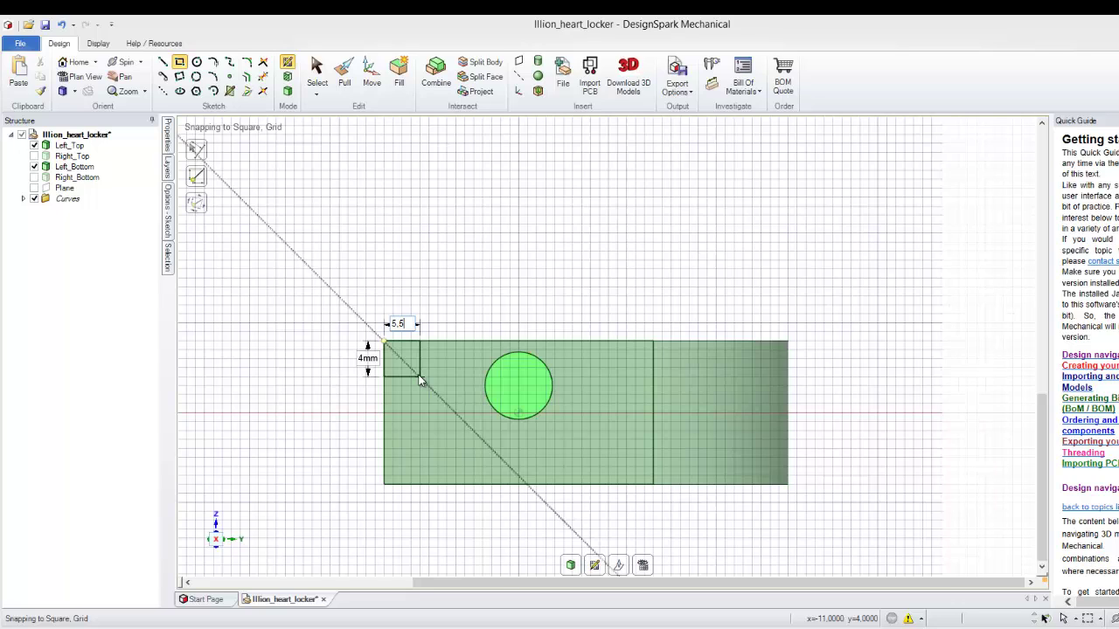
{"action": "key", "text": "Tab"}
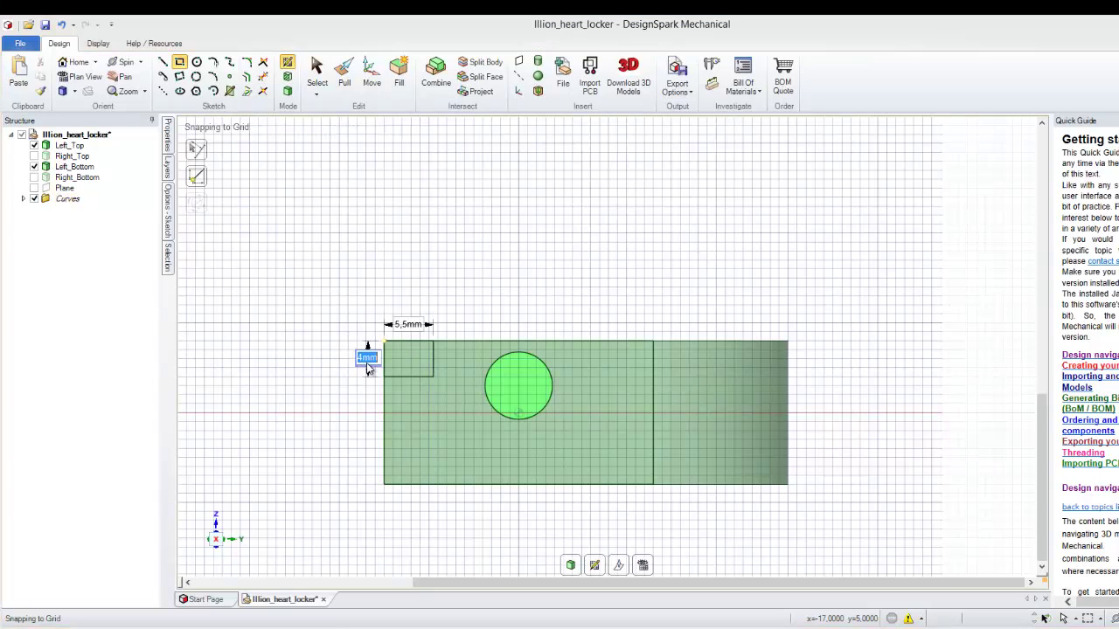
{"action": "type", "text": "5,5"}
{"action": "key", "text": "Return"}
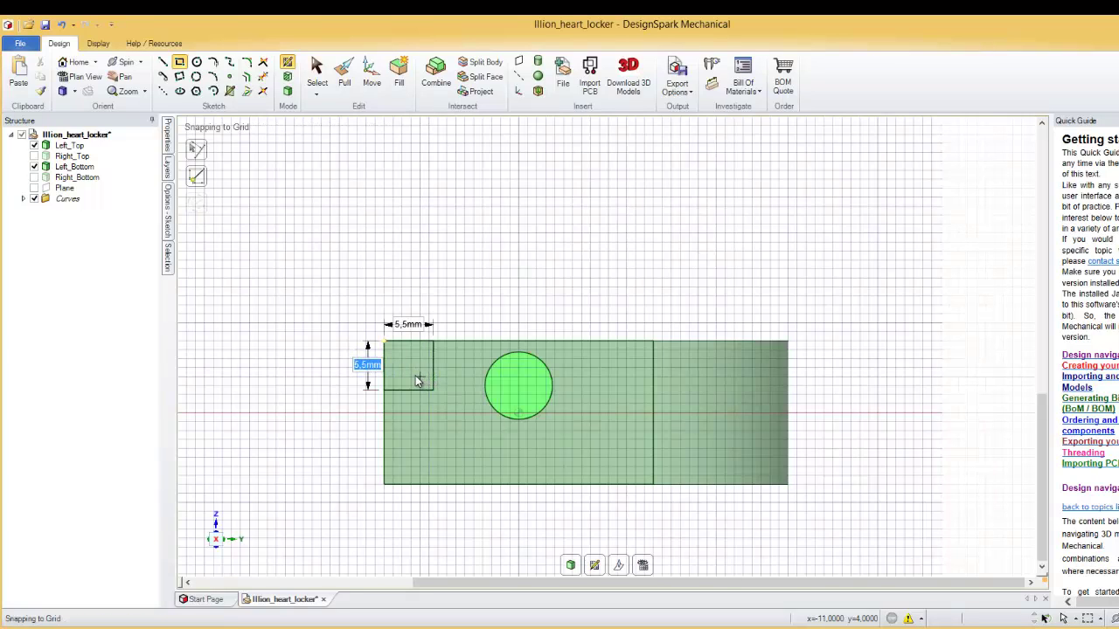
Select all four sides of the square and move them 22 mm horizontally toward the body's curved side.
{"action": "key", "text": "s"}
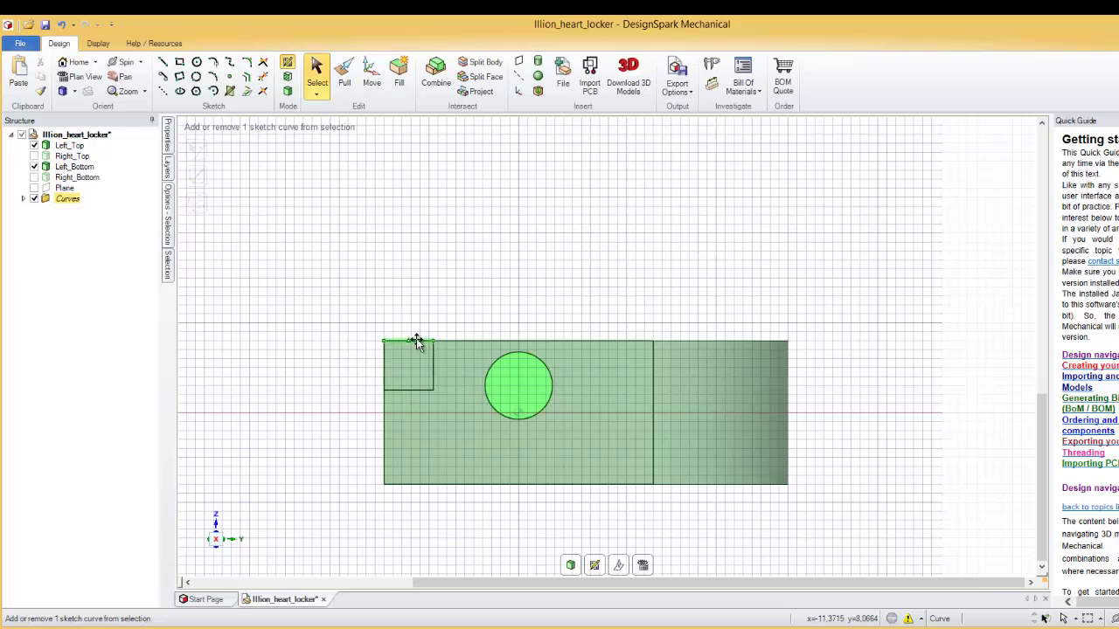
{"action": "left_click", "coordinate": [417, 341]}
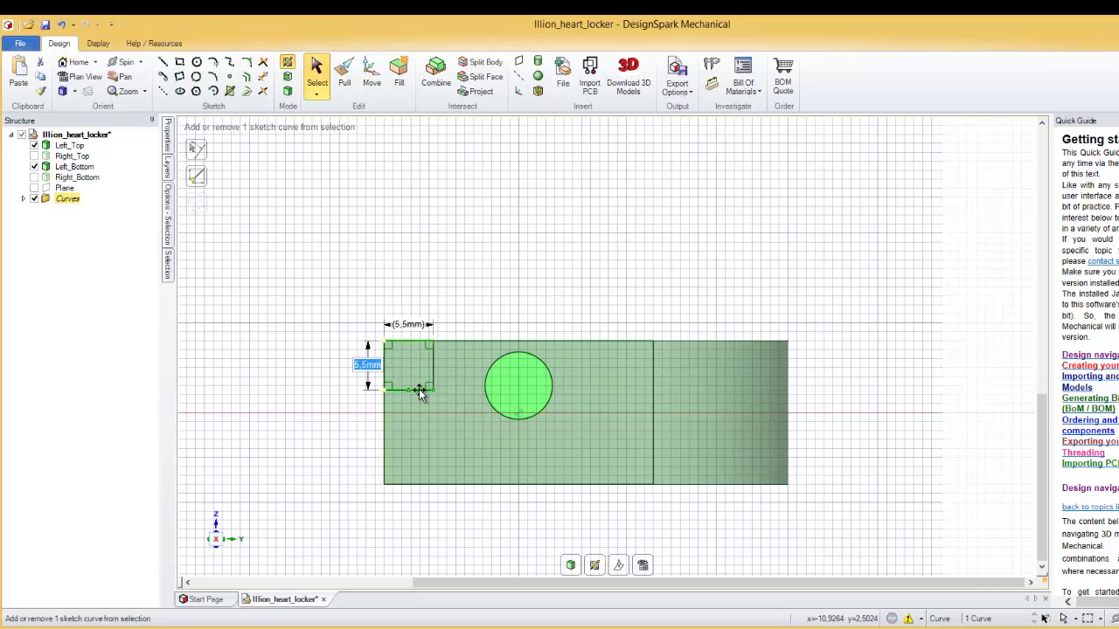
{"action": "left_click", "coordinate": [416, 389], "text": "ctrl"}
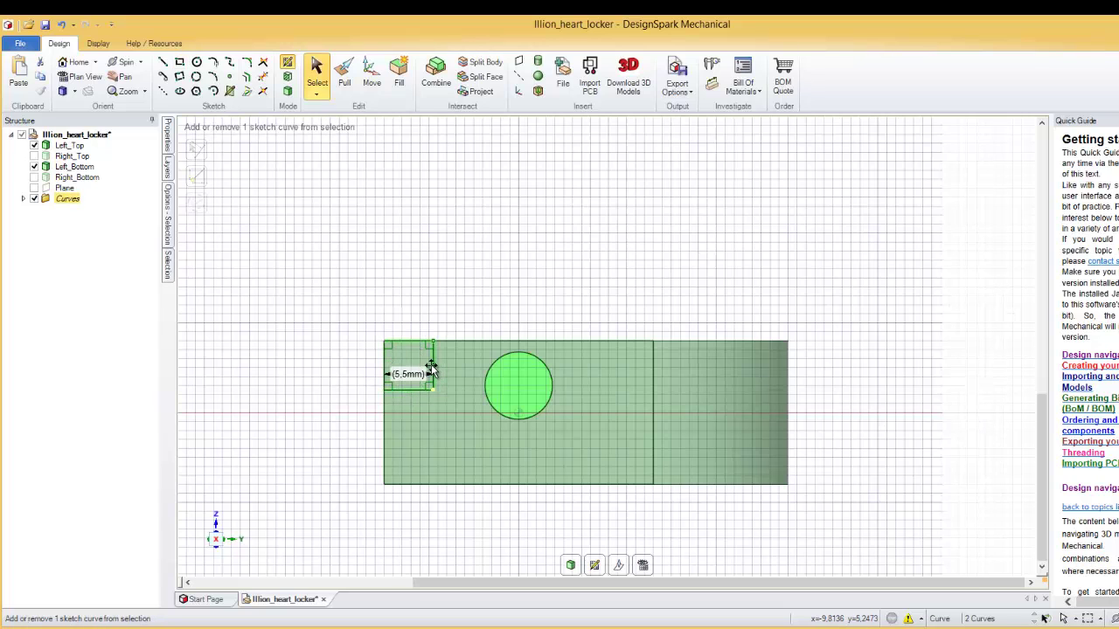
{"action": "left_click", "coordinate": [431, 368], "text": "ctrl"}
{"action": "left_click", "coordinate": [385, 367], "text": "ctrl"}
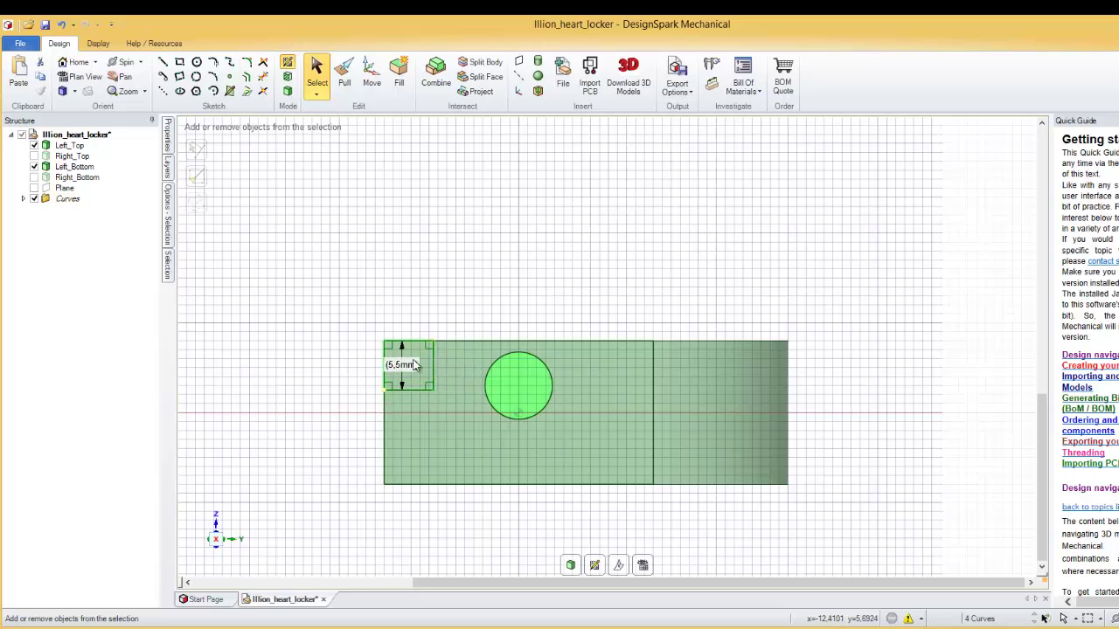
{"action": "left_click", "coordinate": [372, 81]}
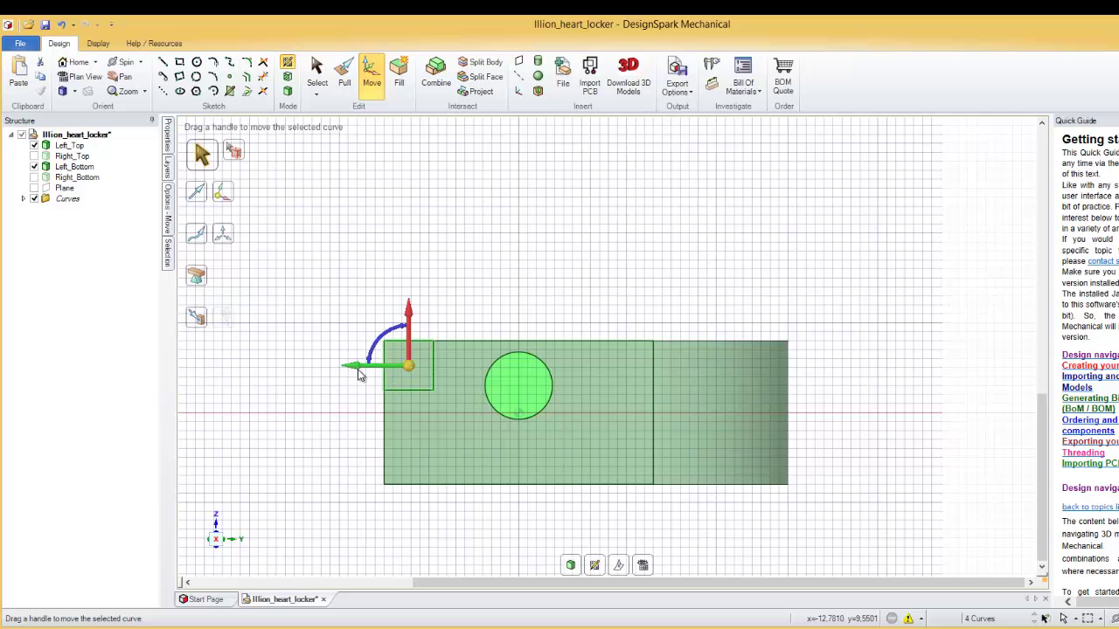
{"action": "left_click_drag", "start_coordinate": [357, 370], "coordinate": [559, 374]}
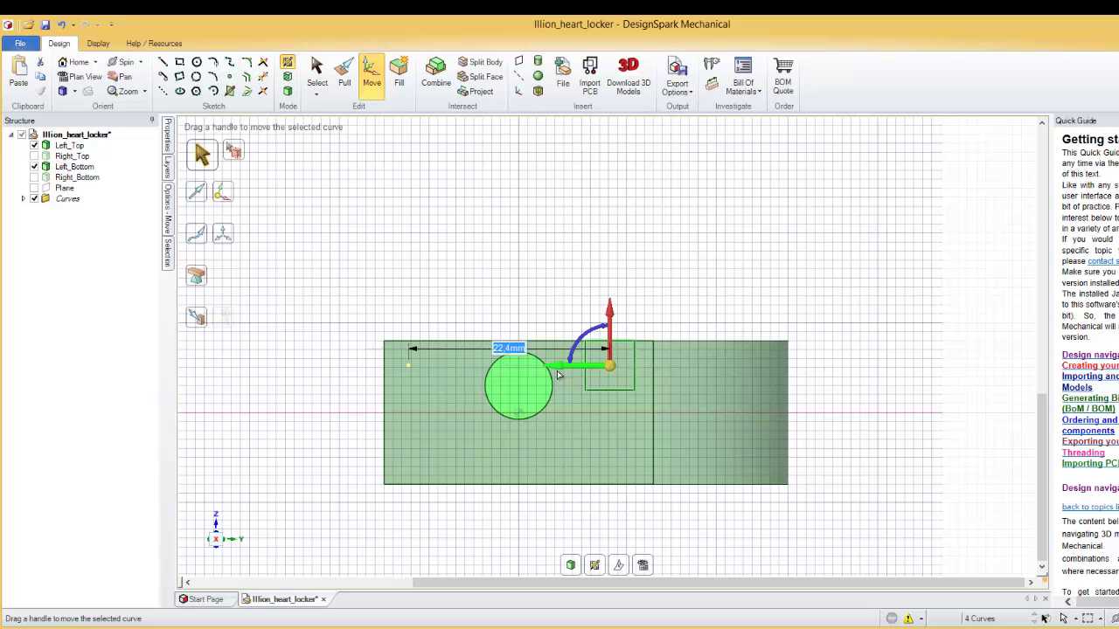
{"action": "type", "text": "2"}
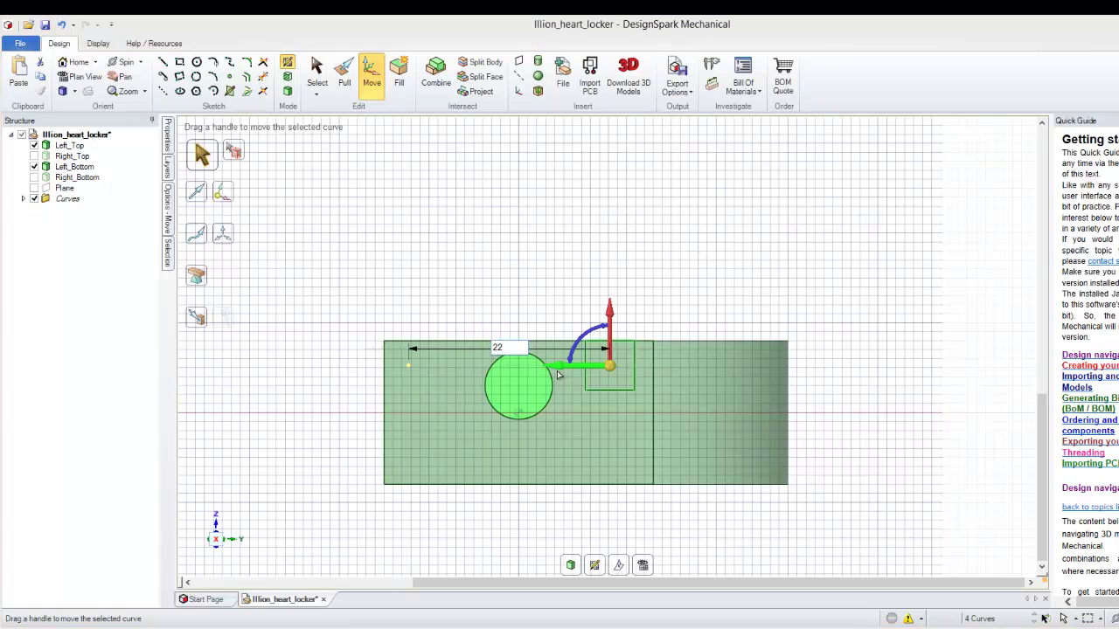
{"action": "type", "text": "2"}
{"action": "key", "text": "Return"}
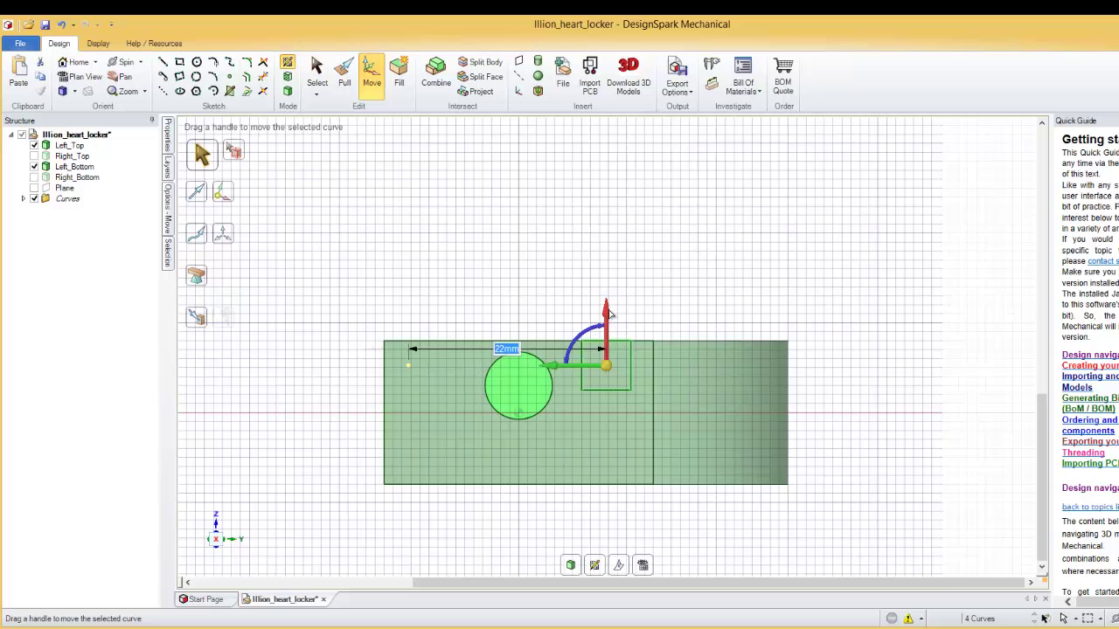
Move the square sketch 2.25 mm downward, away from the top edge of the face.
{"action": "left_click_drag", "start_coordinate": [605, 316], "coordinate": [604, 323]}
{"action": "scroll", "coordinate": [605, 322], "scroll_direction": "up", "scroll_amount": 4}
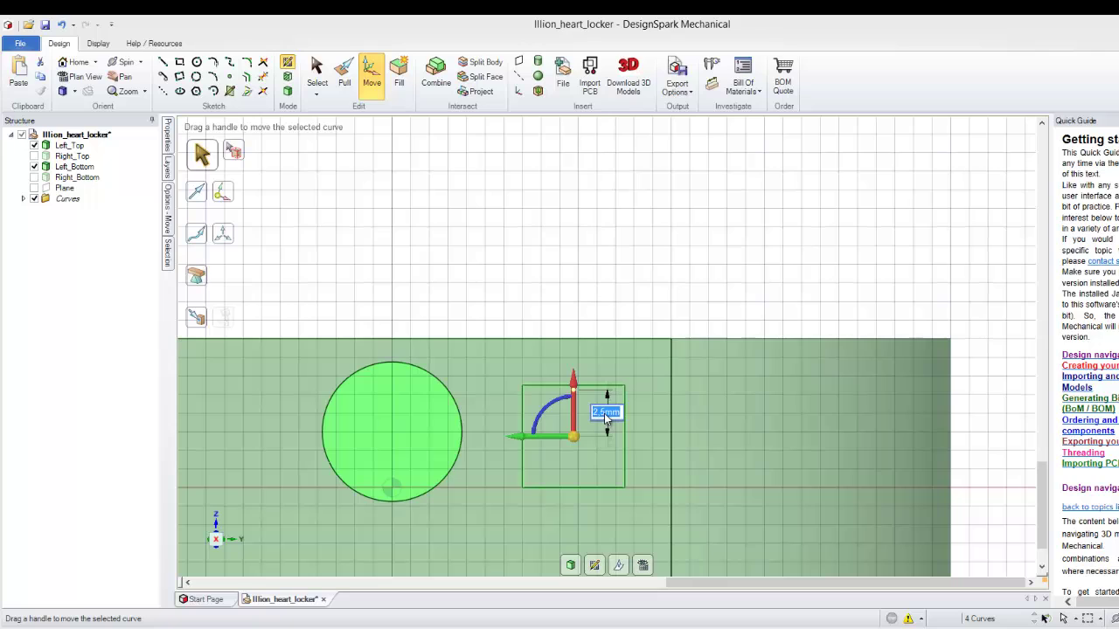
{"action": "type", "text": "2.25"}
{"action": "key", "text": "Return"}
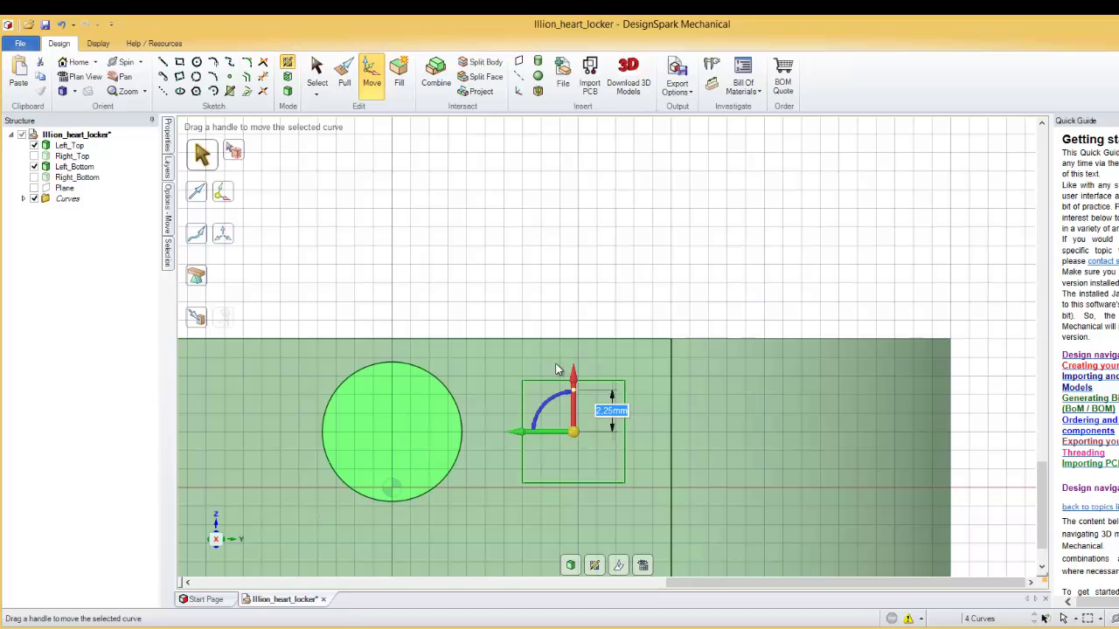
{"action": "scroll", "coordinate": [558, 479], "scroll_direction": "down", "scroll_amount": 5}
{"action": "scroll", "coordinate": [554, 475], "scroll_direction": "up", "scroll_amount": 1}
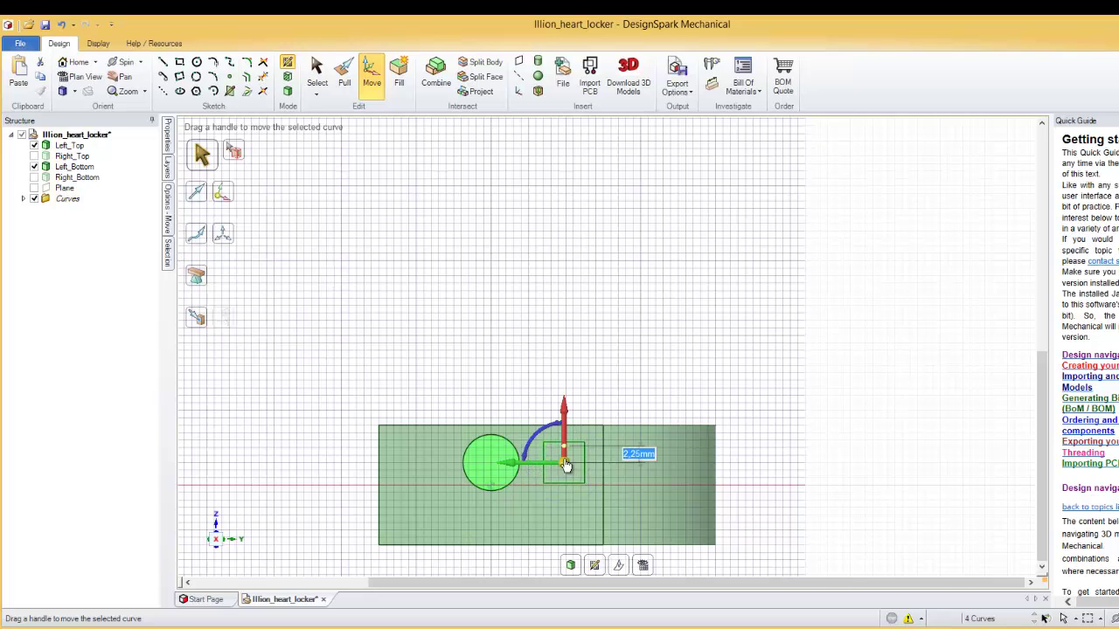
Set the Create patterns option and try to move the square sketch radially about the circle's centre axis.
{"action": "left_click", "coordinate": [168, 233]}
{"action": "left_click", "coordinate": [168, 219]}
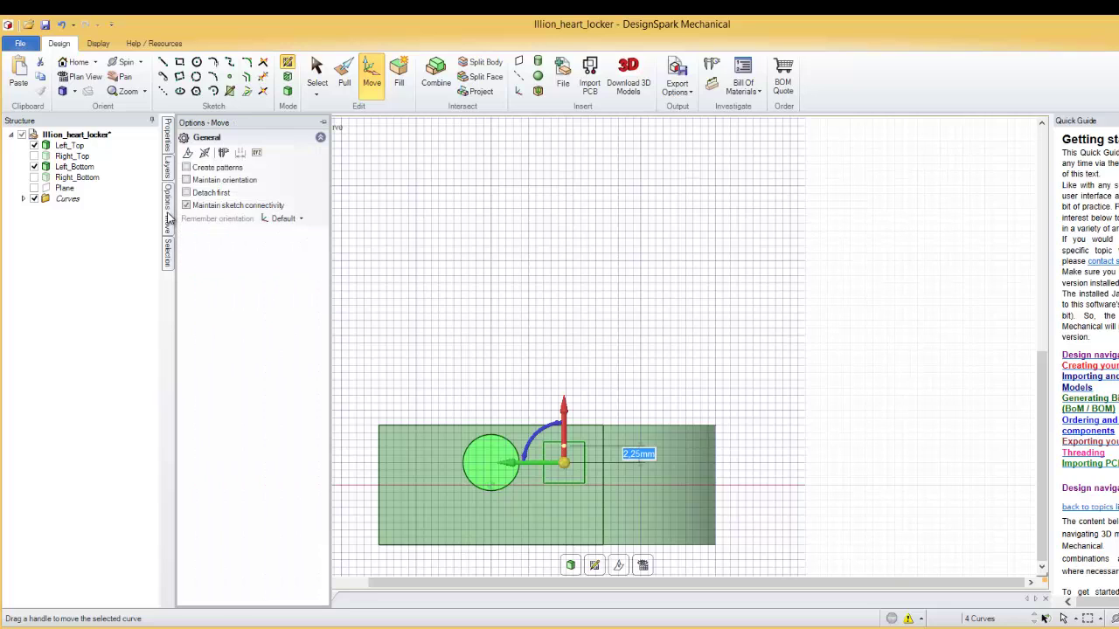
{"action": "left_click", "coordinate": [185, 167]}
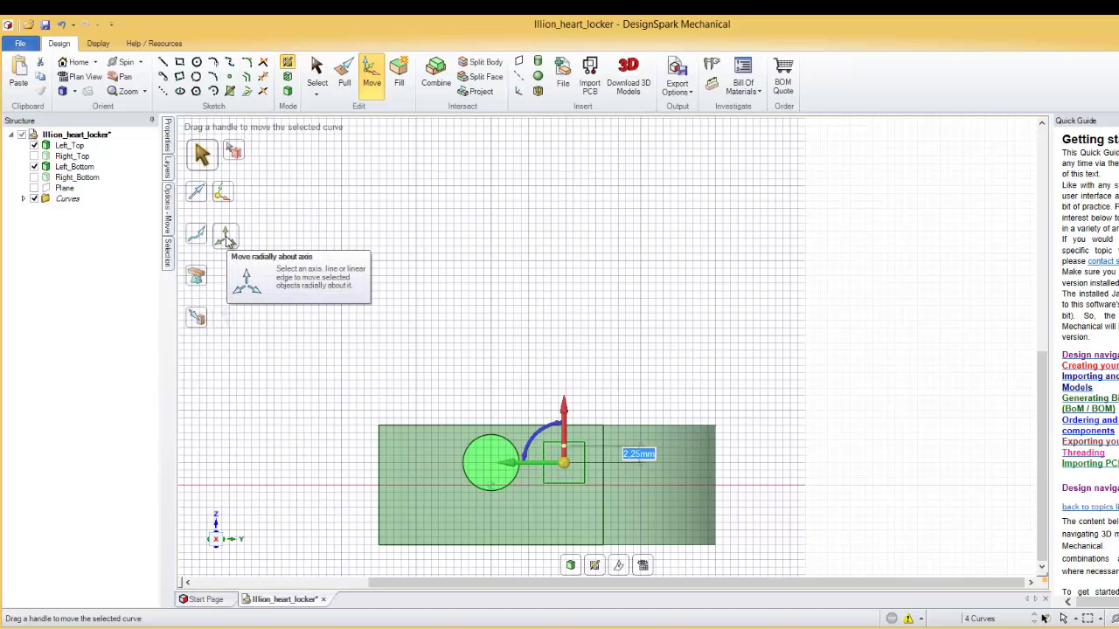
{"action": "left_click", "coordinate": [225, 238]}
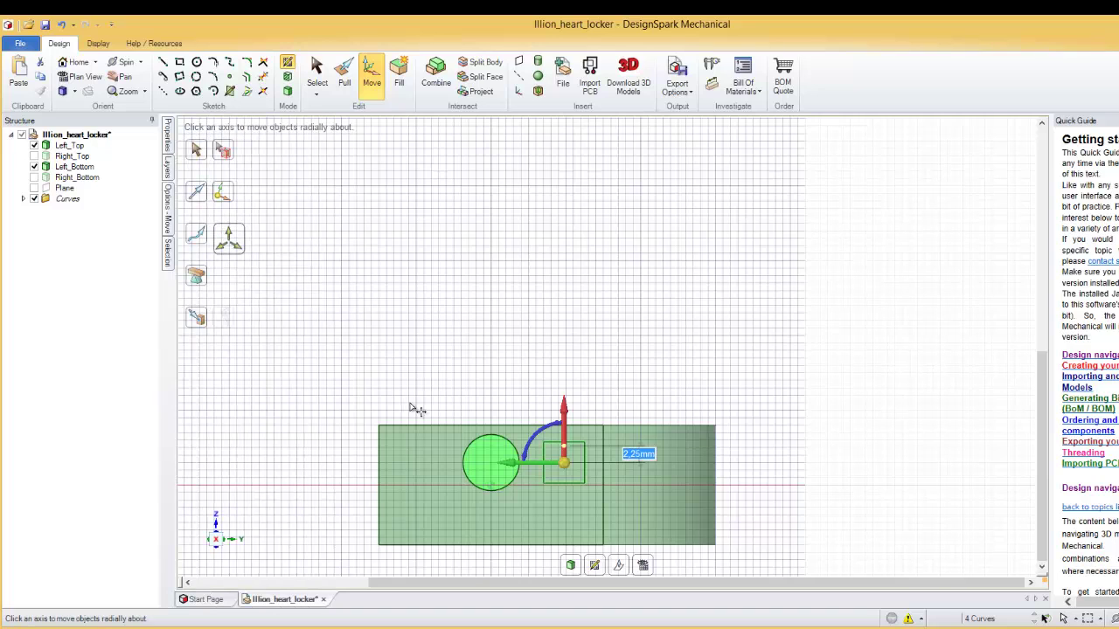
{"action": "left_click", "coordinate": [491, 466]}
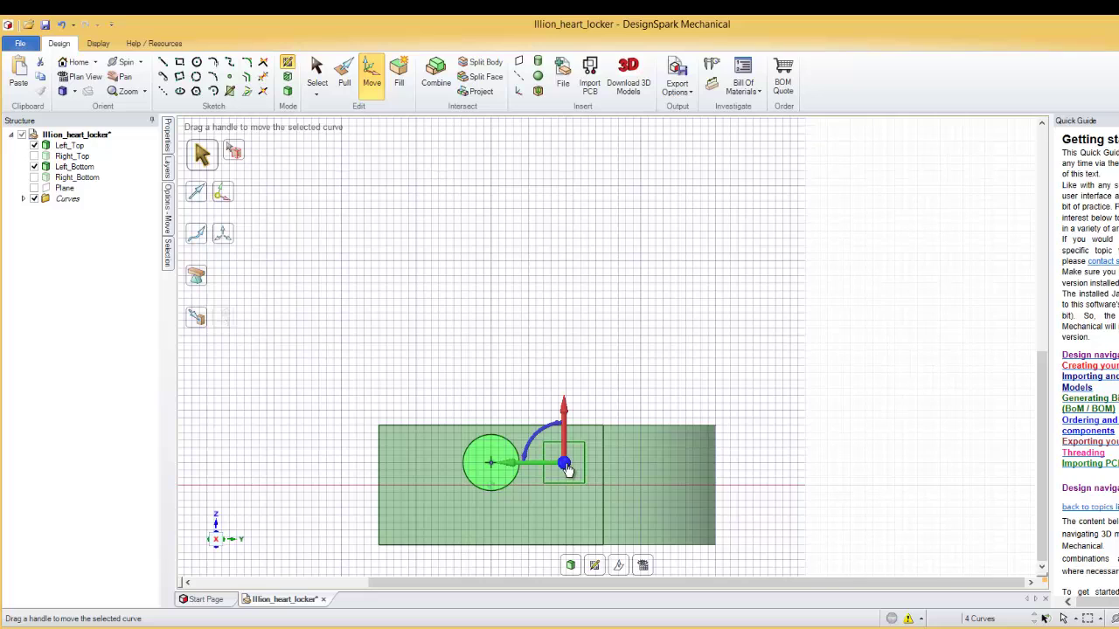
{"action": "left_click_drag", "start_coordinate": [566, 471], "coordinate": [543, 465]}
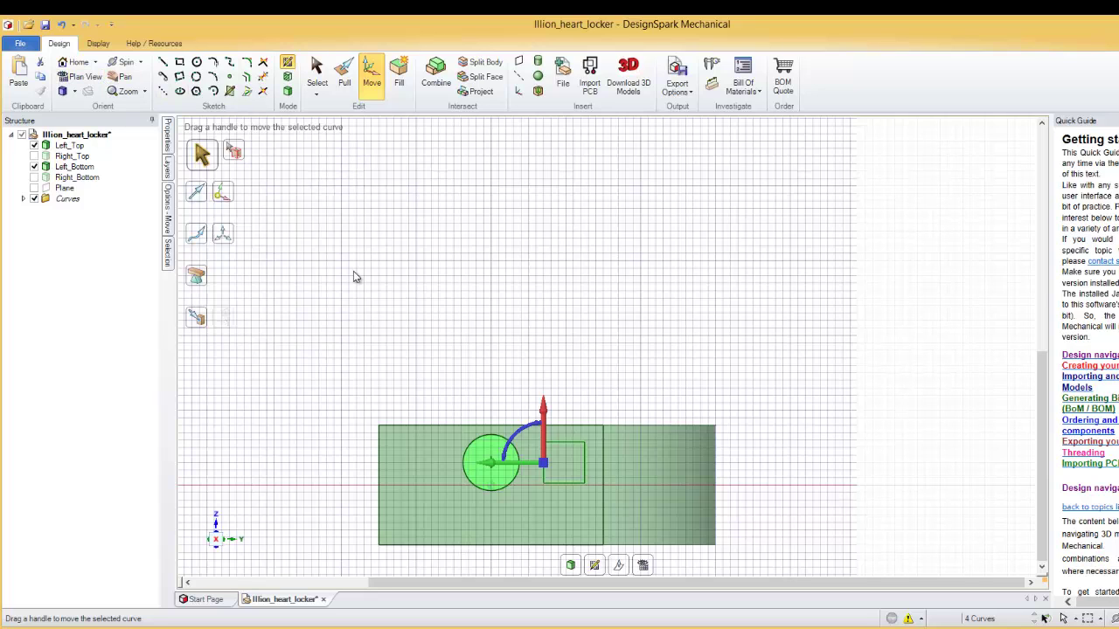
Return to the home view, turn the square sketch into a face using Pull, and select that face with Move.
{"action": "left_click", "coordinate": [77, 64]}
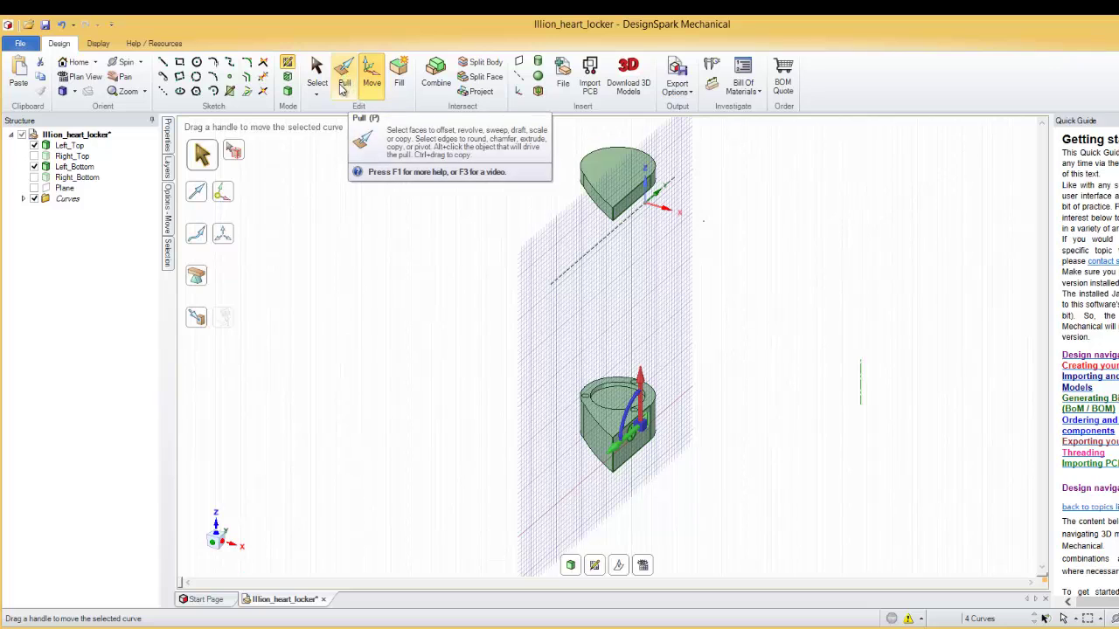
{"action": "left_click", "coordinate": [345, 77]}
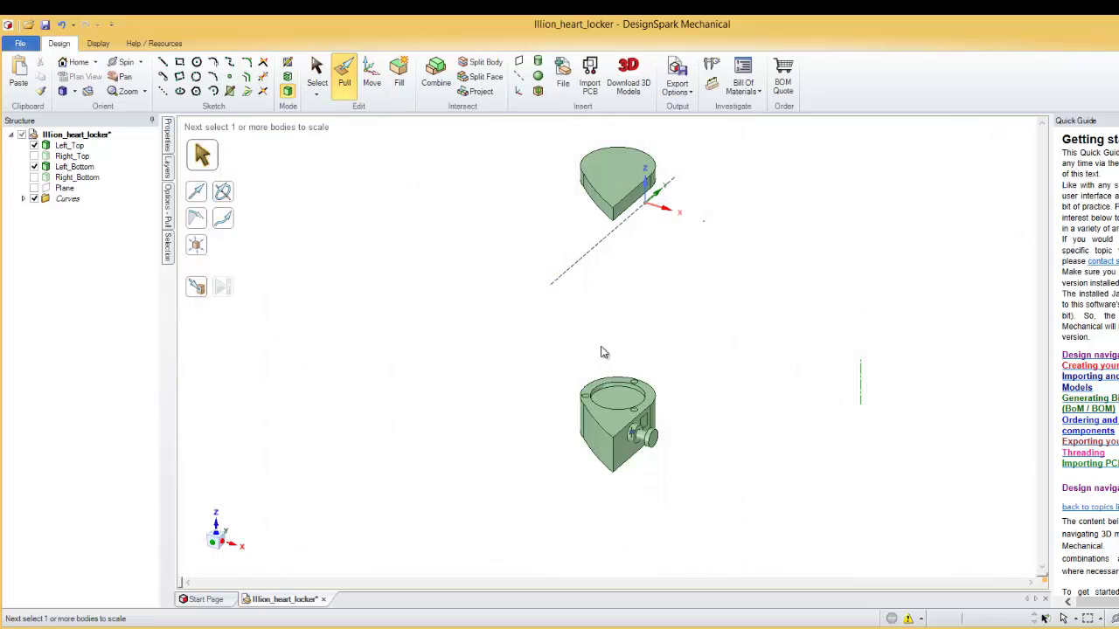
{"action": "scroll", "coordinate": [677, 407], "scroll_direction": "up", "scroll_amount": 3}
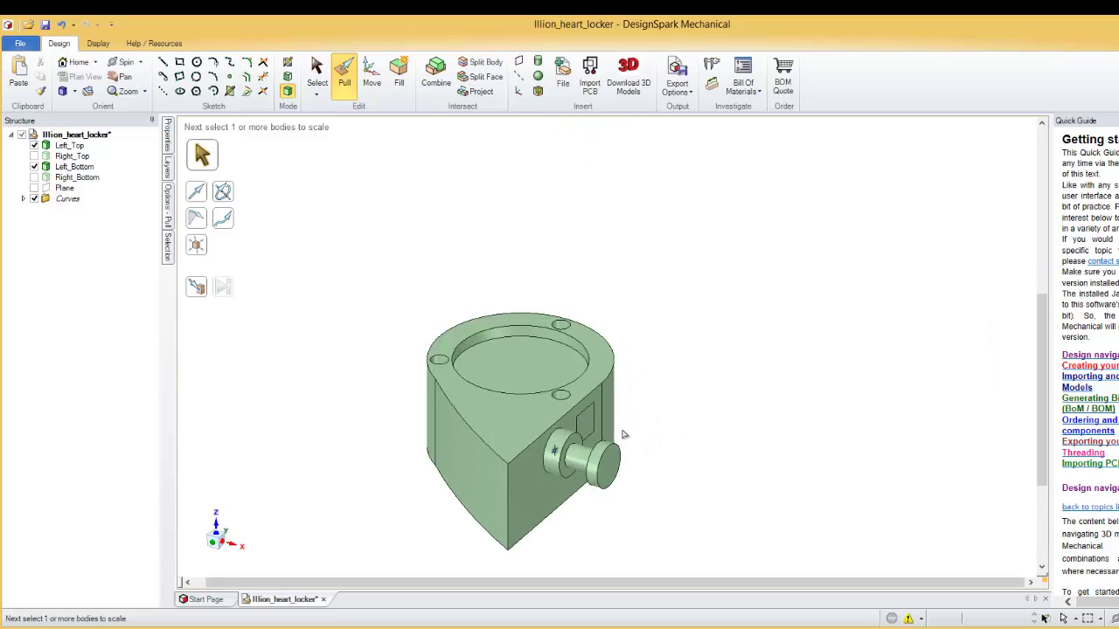
{"action": "left_click", "coordinate": [586, 424]}
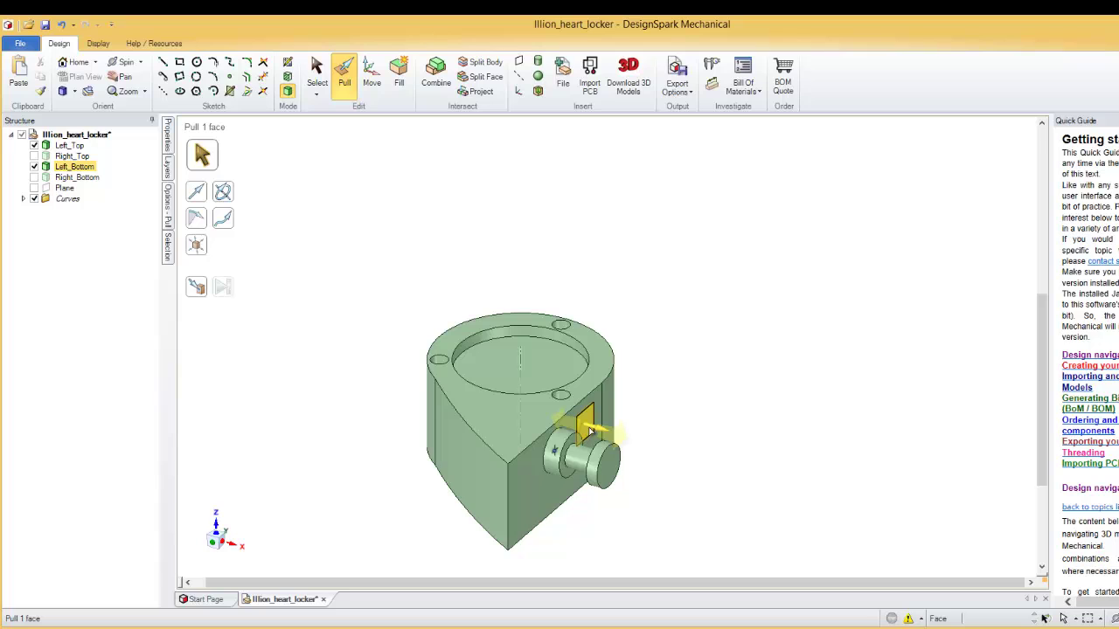
{"action": "key", "text": "m"}
{"action": "left_click", "coordinate": [589, 430]}
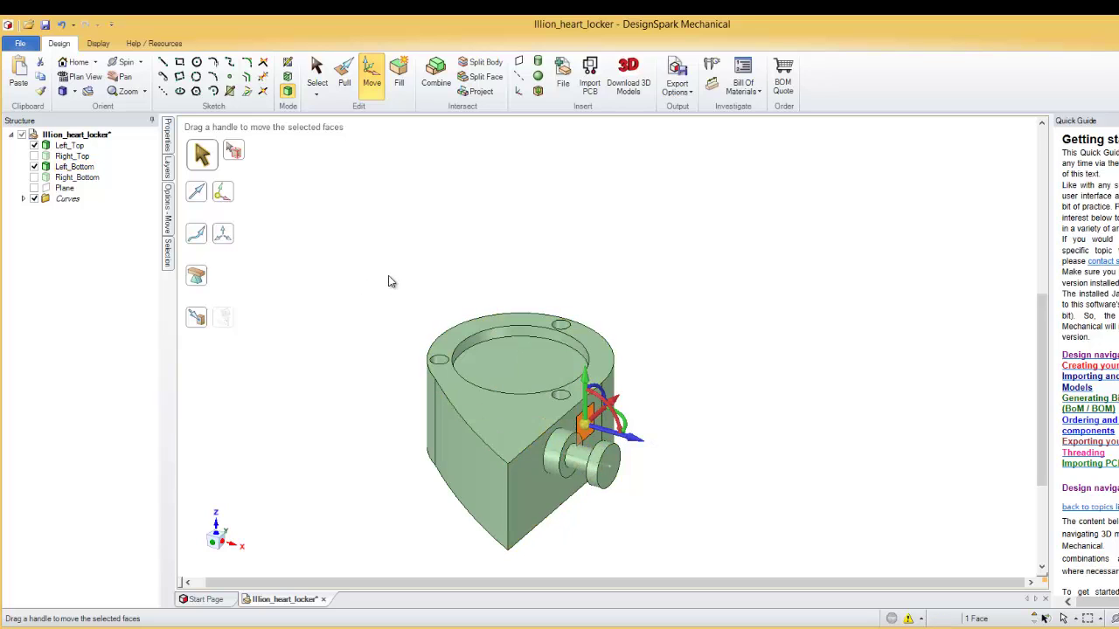
Choose the pin's axis for a radial move and place the square face's move handle at the centre of the pin head.
{"action": "mouse_move", "coordinate": [169, 215]}
{"action": "left_click", "coordinate": [223, 234]}
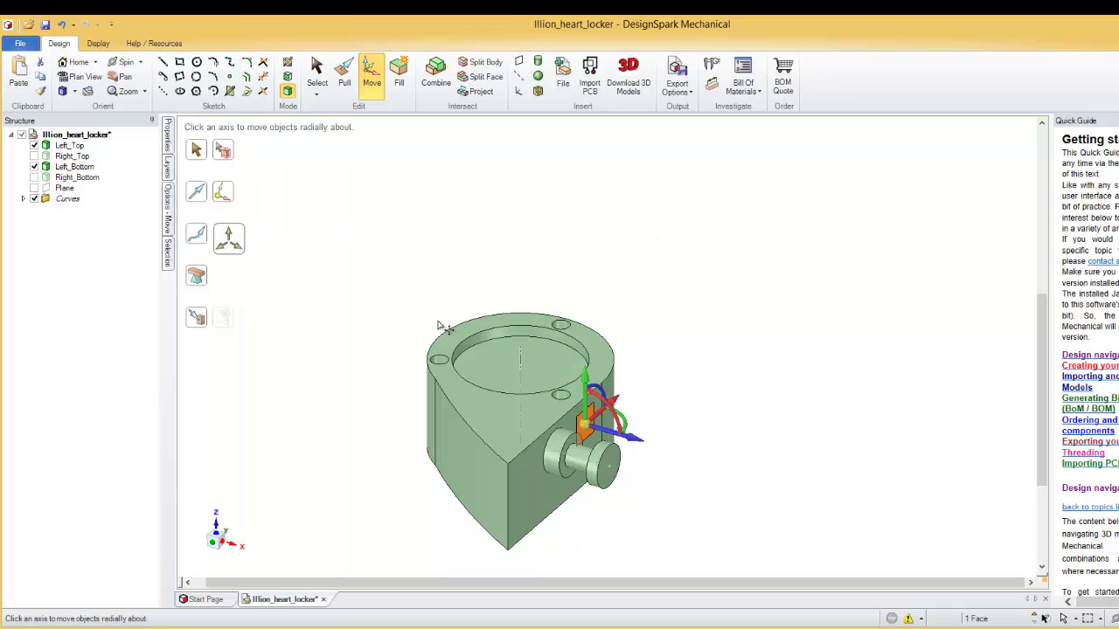
{"action": "left_click", "coordinate": [614, 473]}
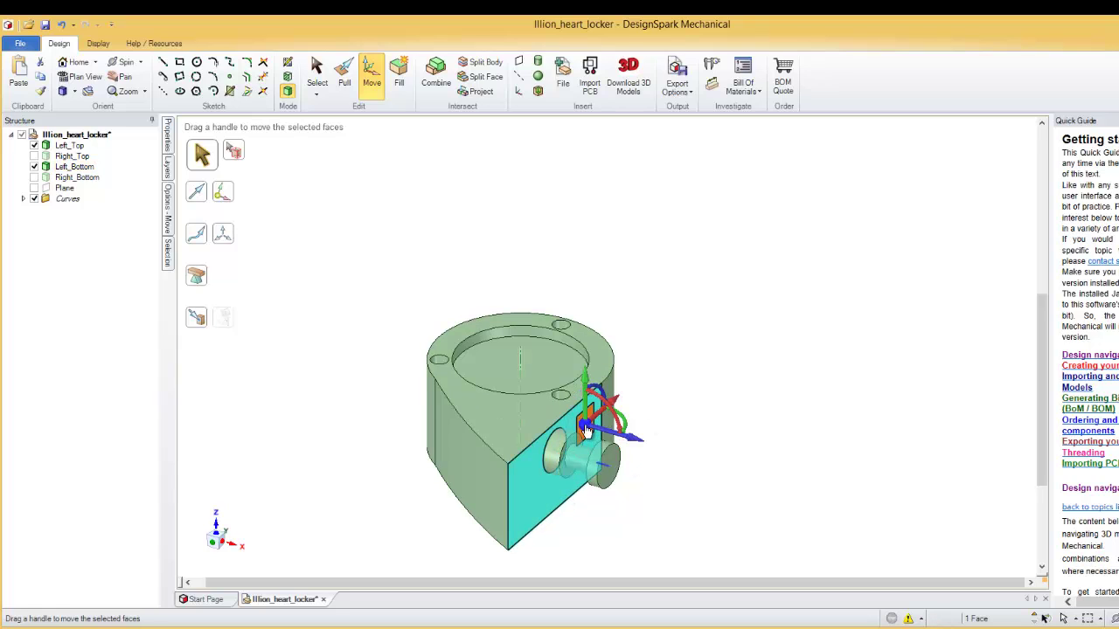
{"action": "left_click_drag", "start_coordinate": [586, 429], "coordinate": [610, 464]}
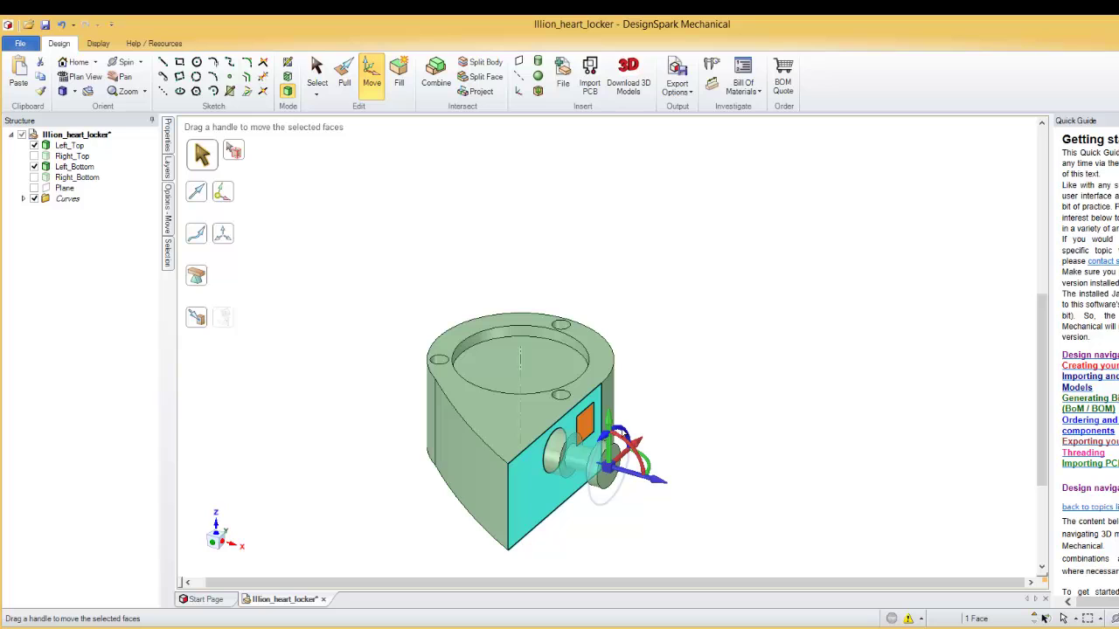
Rotate the selected square face by 81° about the pin's axis.
{"action": "left_click_drag", "start_coordinate": [619, 432], "coordinate": [657, 428]}
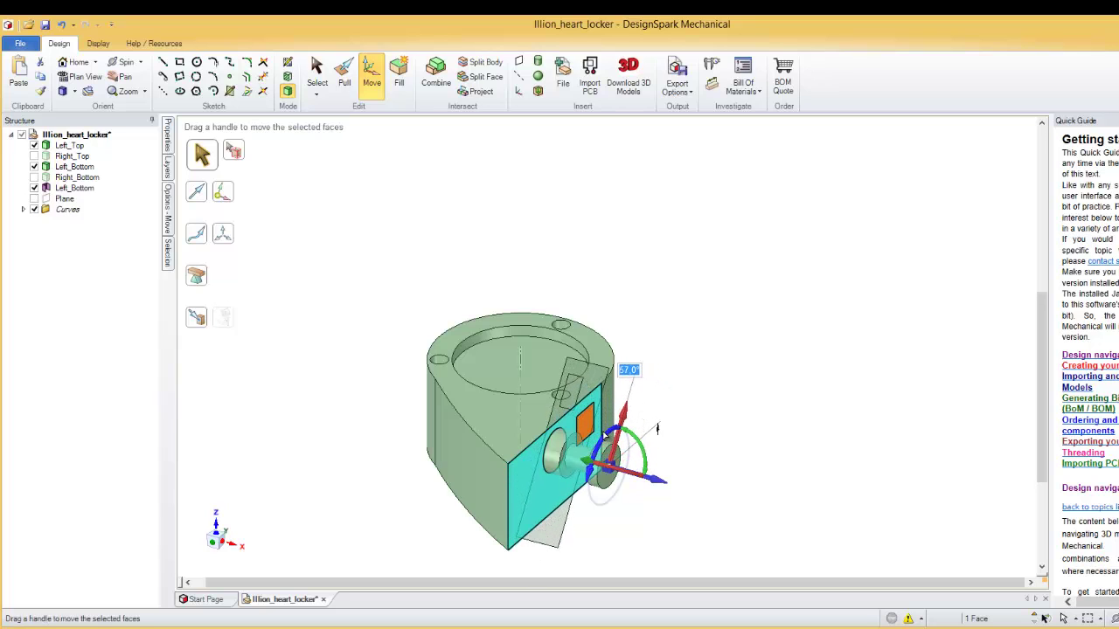
{"action": "type", "text": "81"}
{"action": "key", "text": "Return"}
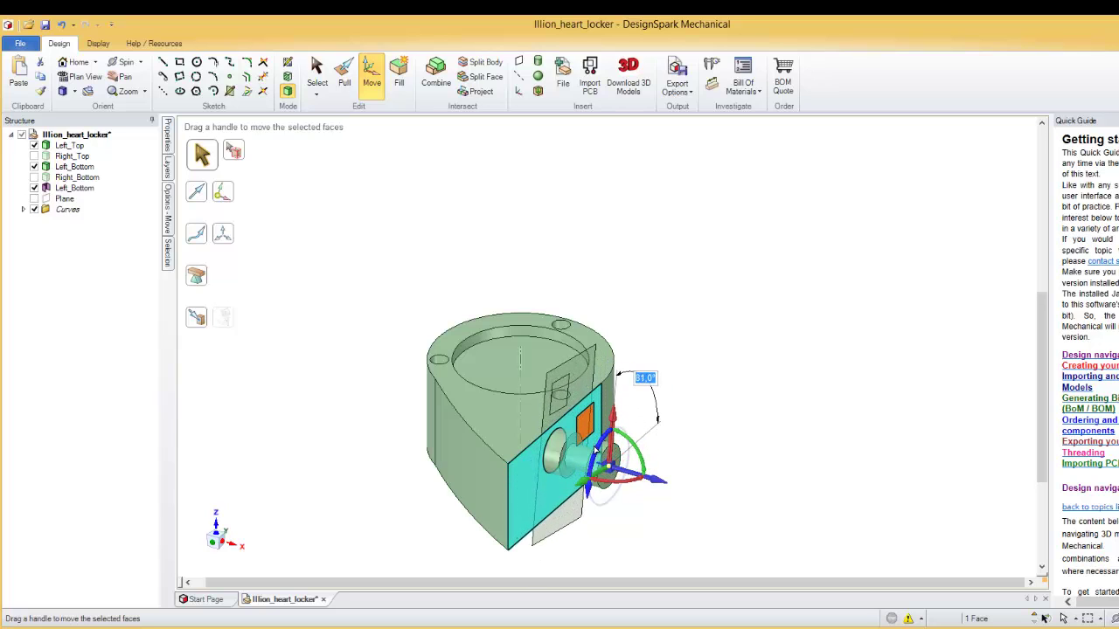
Try rotating the square face about the pin's axis by other angles, including 58° and 12°, and undo the rotation.
{"action": "type", "text": "58"}
{"action": "key", "text": "Return"}
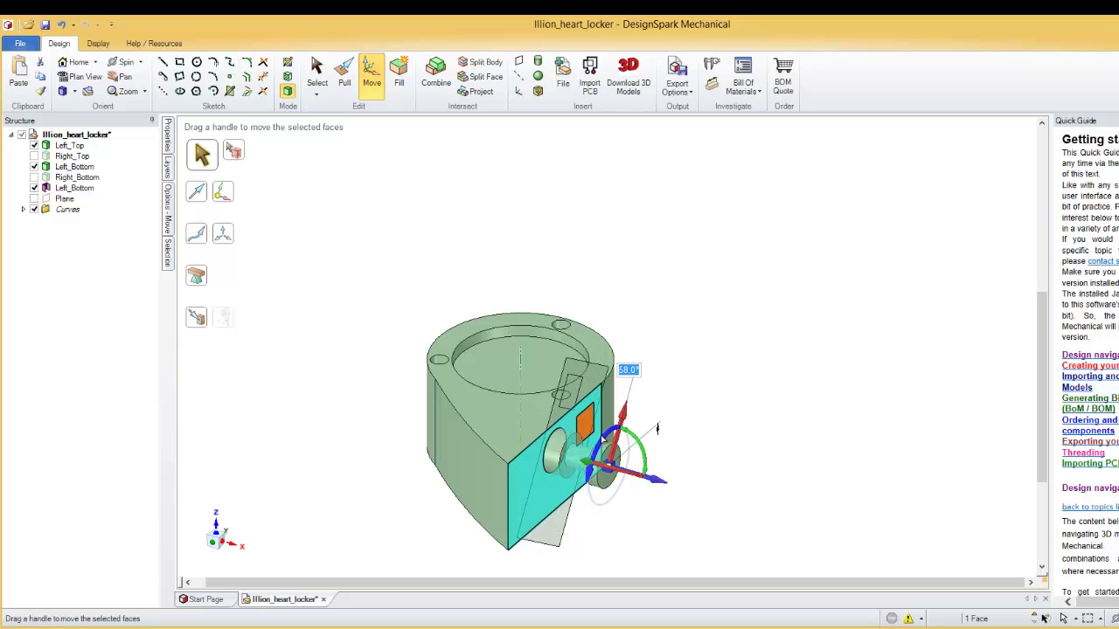
{"action": "type", "text": "12"}
{"action": "key", "text": "Return"}
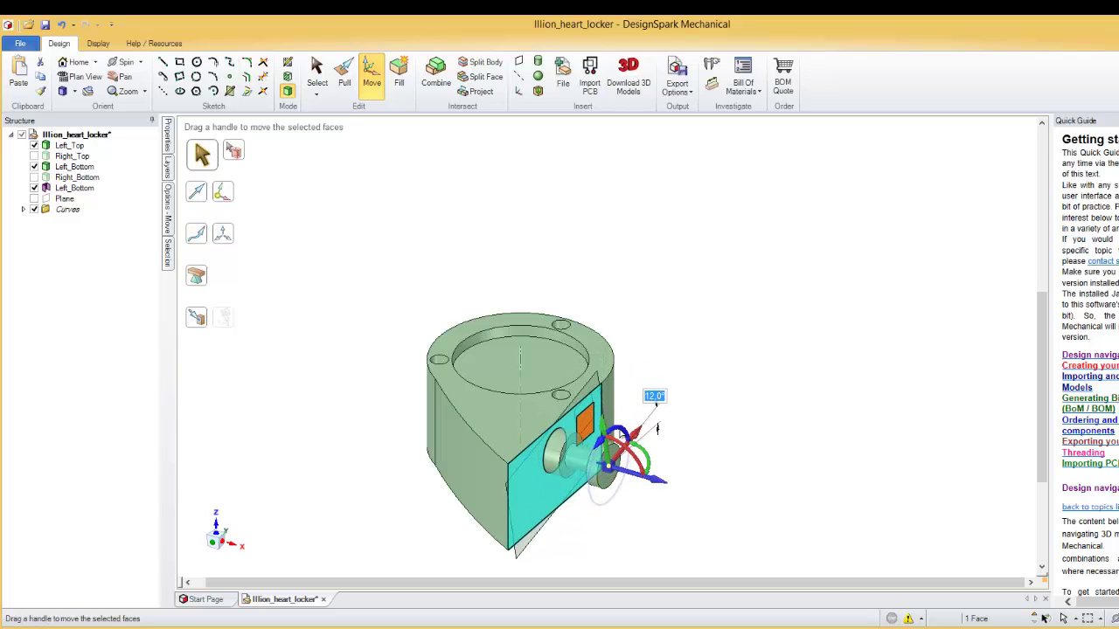
{"action": "type", "text": "44"}
{"action": "key", "text": "Return"}
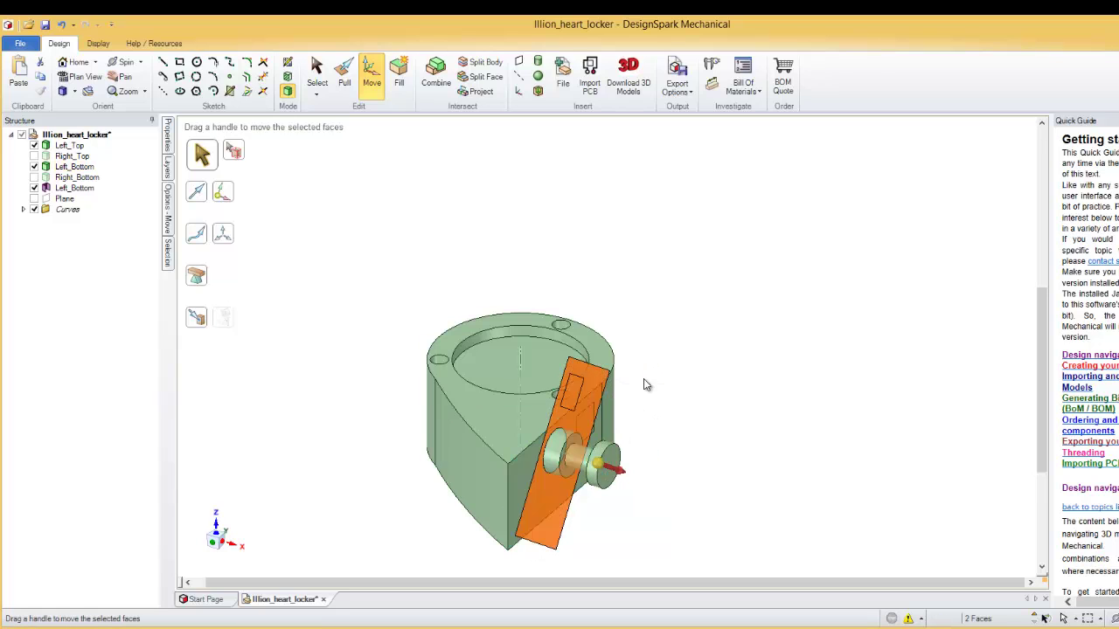
{"action": "left_click", "coordinate": [60, 25]}
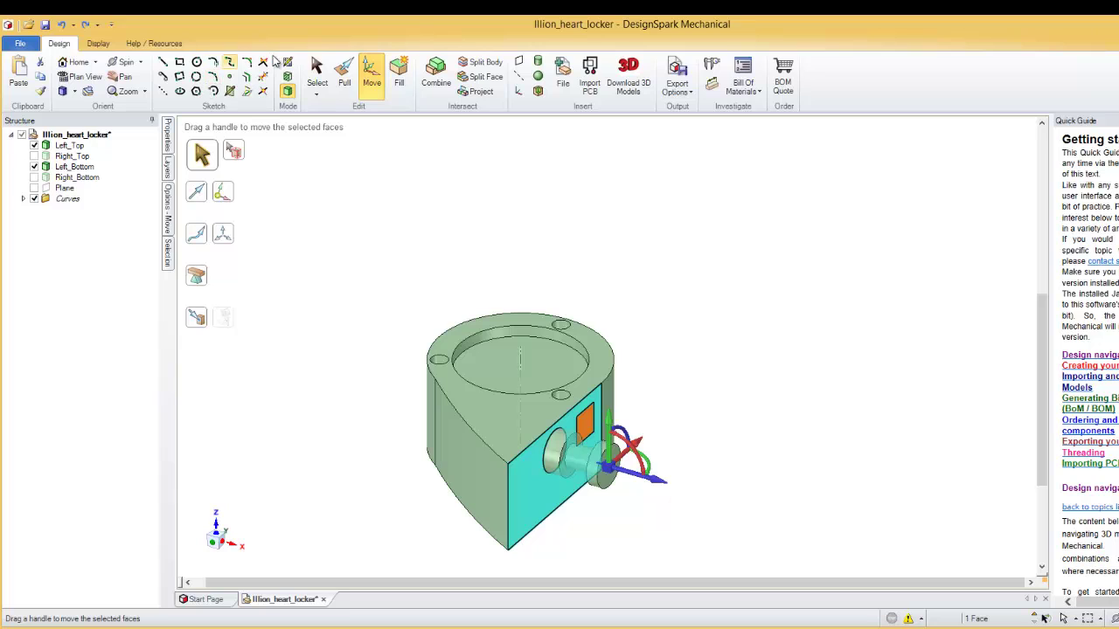
Pull the square face beside the connecting pin outward by 1 mm from the flat face of Left_Bottom.
{"action": "left_click", "coordinate": [346, 81]}
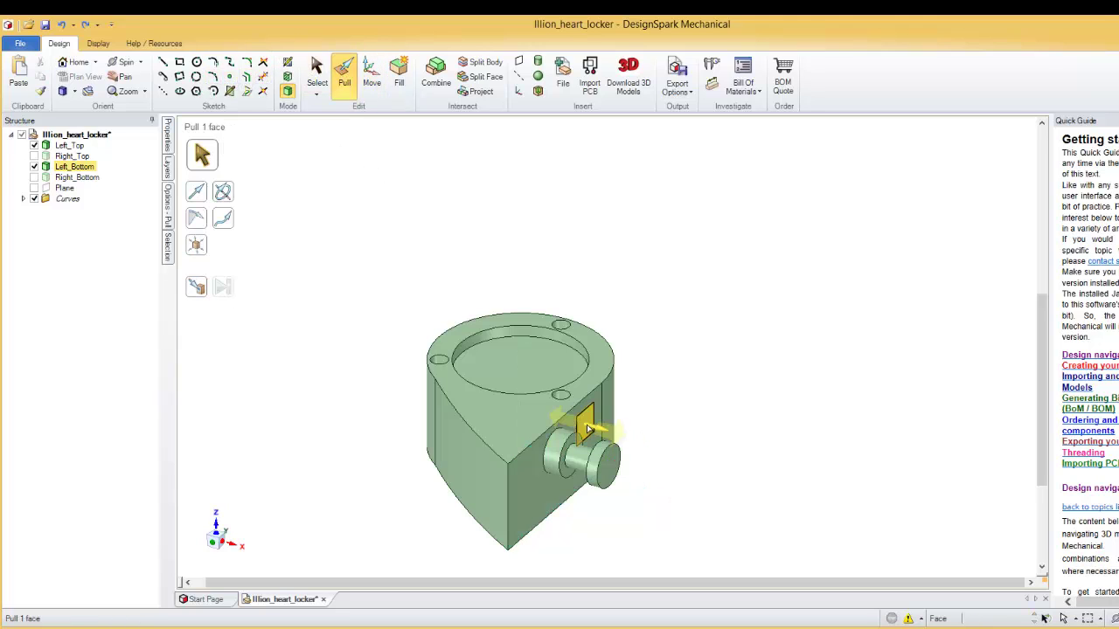
{"action": "type", "text": "1"}
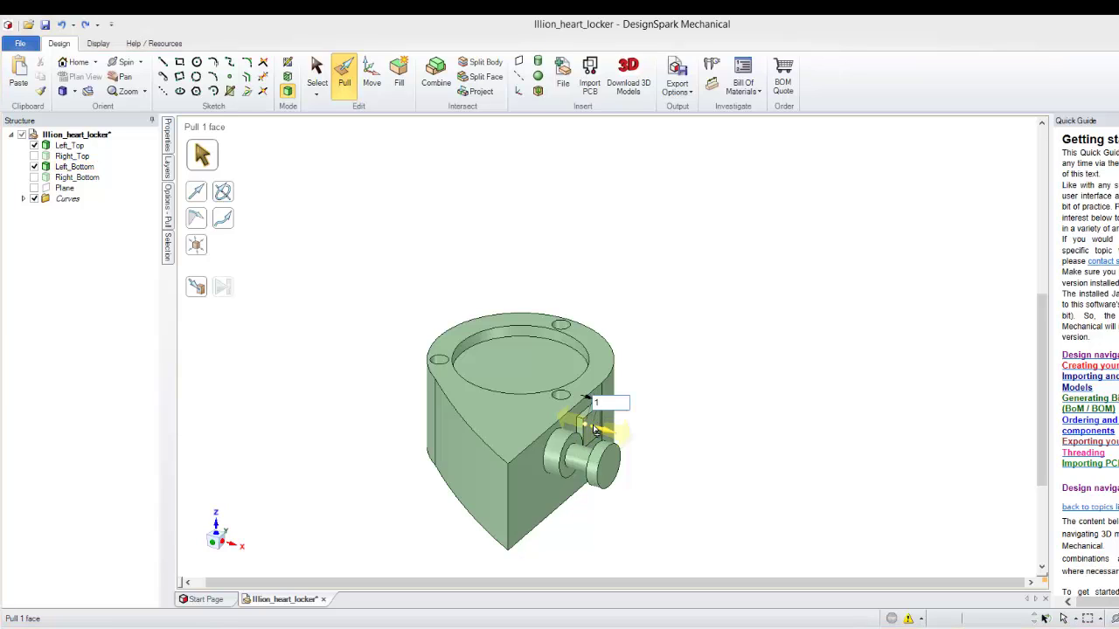
{"action": "key", "text": "Return"}
{"action": "left_click", "coordinate": [593, 426]}
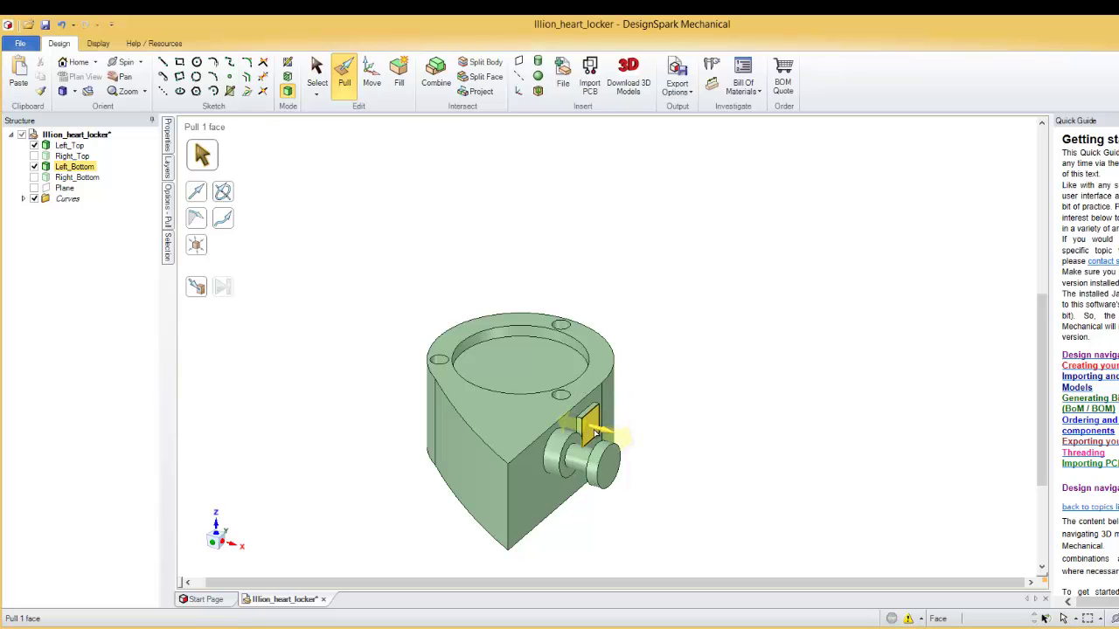